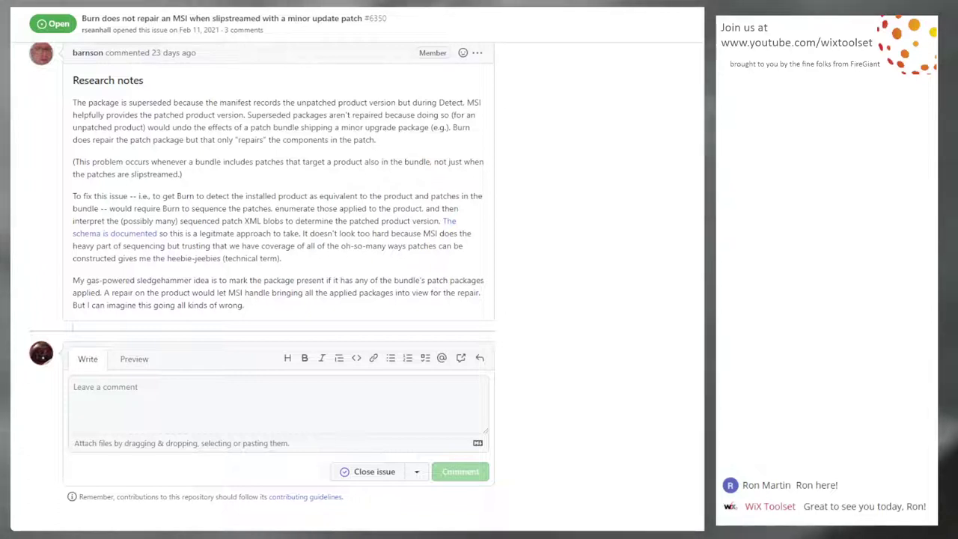
Leave issue #6350 and return to the label:triage issues list
key("alt+Left")
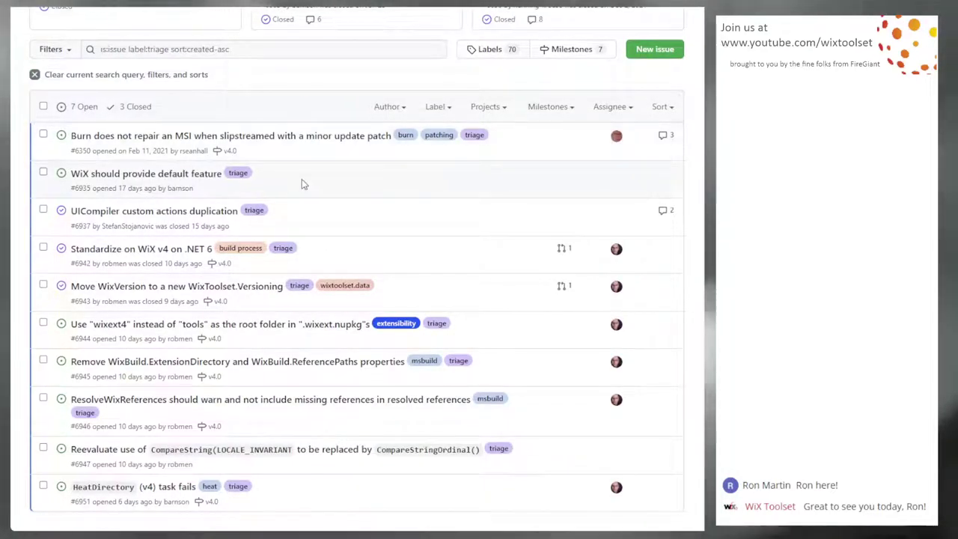
Review issue #6935 'WiX should provide default feature', then go back to the triage issues list
left_click(208, 183)
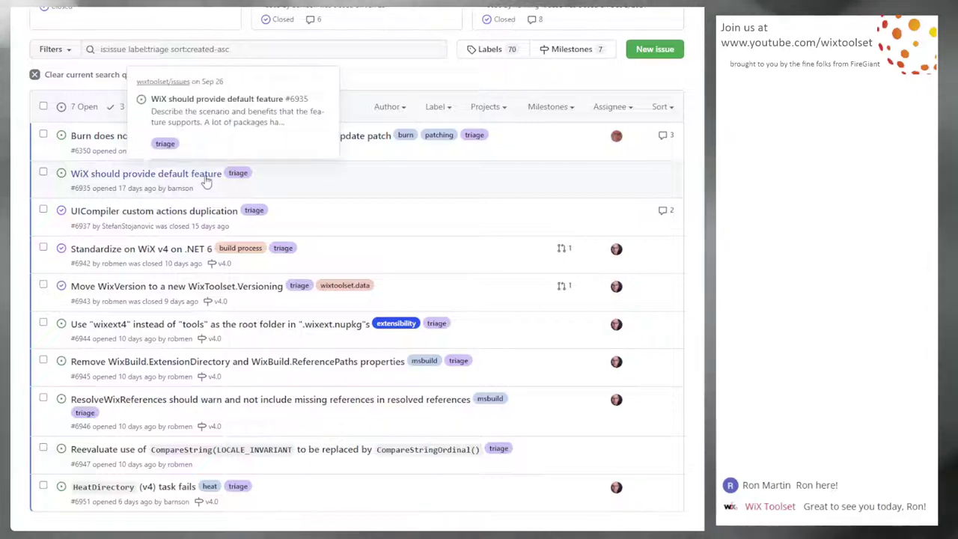
scroll(378, 217, "down", 1)
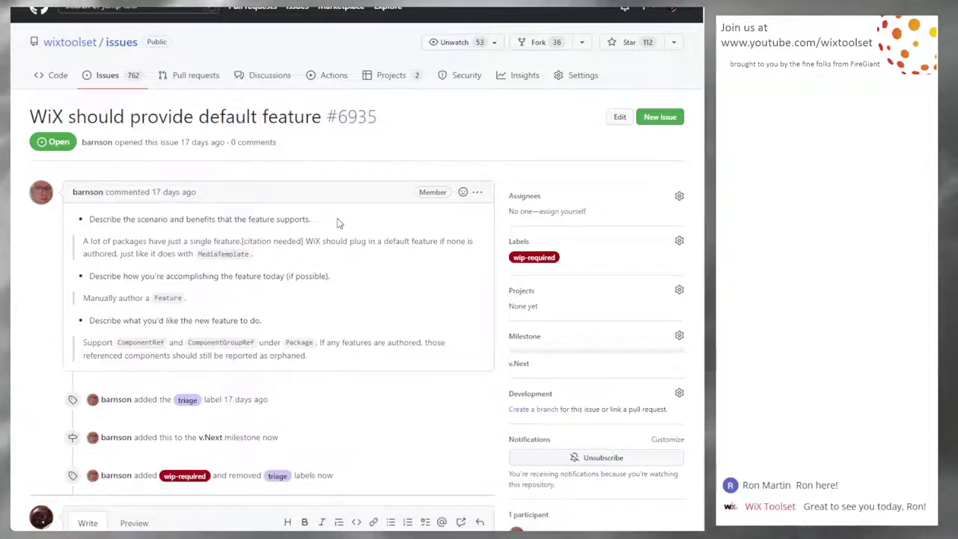
key("alt+Left")
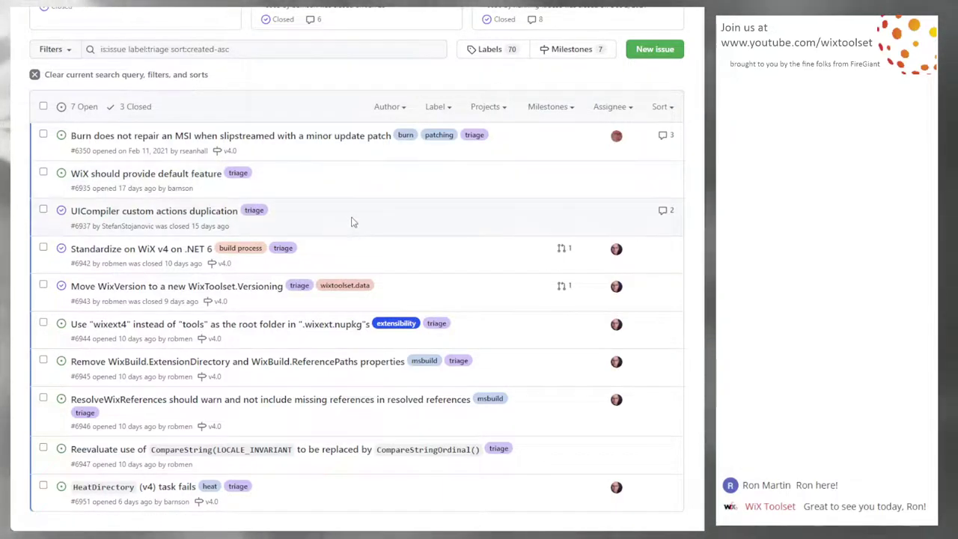
Read closed issue #6937 'UICompiler custom actions duplication' and its comments, then return to the triage list
left_click(225, 211)
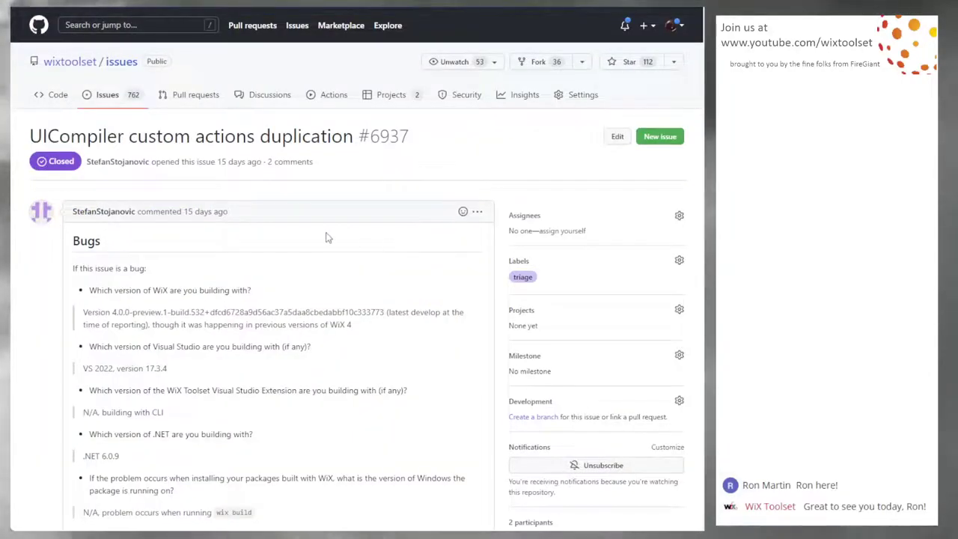
scroll(321, 262, "down", 3)
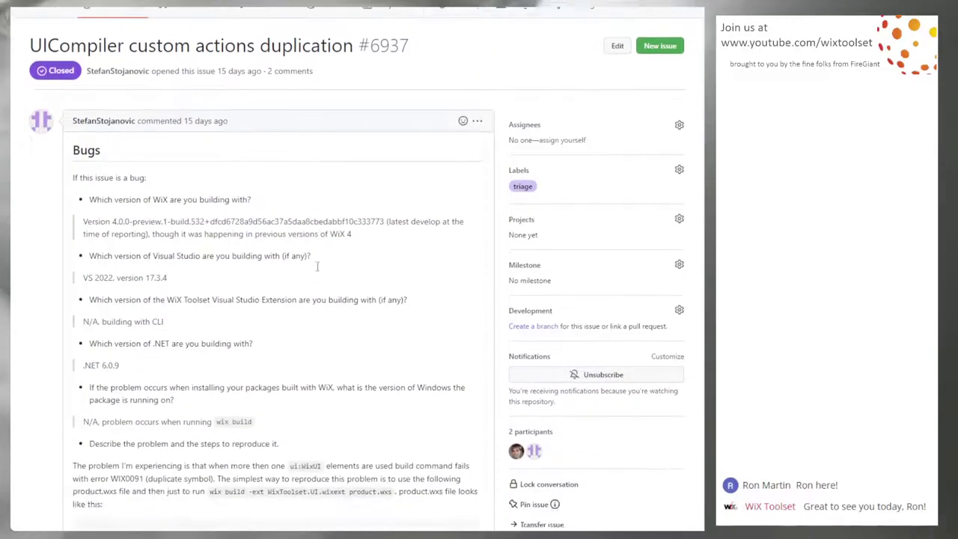
scroll(318, 288, "down", 6)
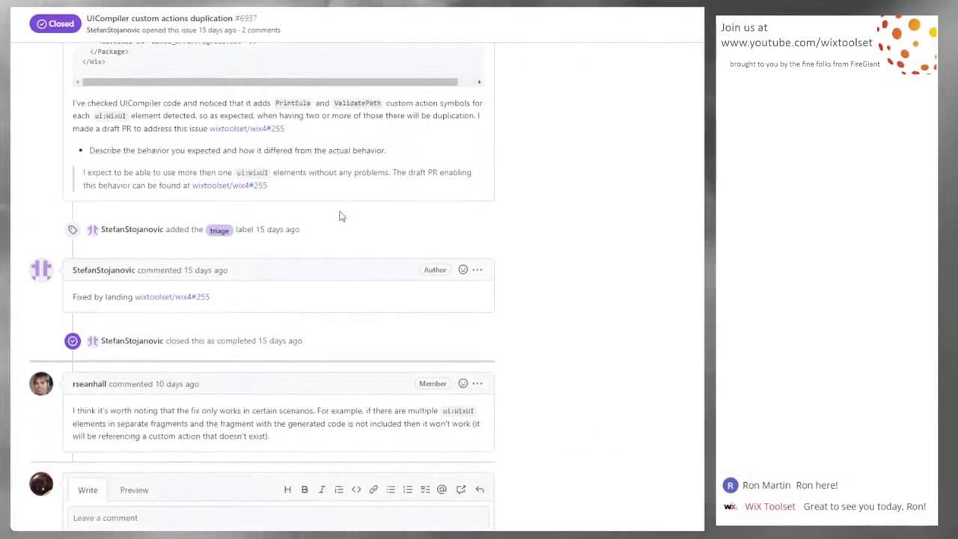
scroll(342, 219, "down", 1)
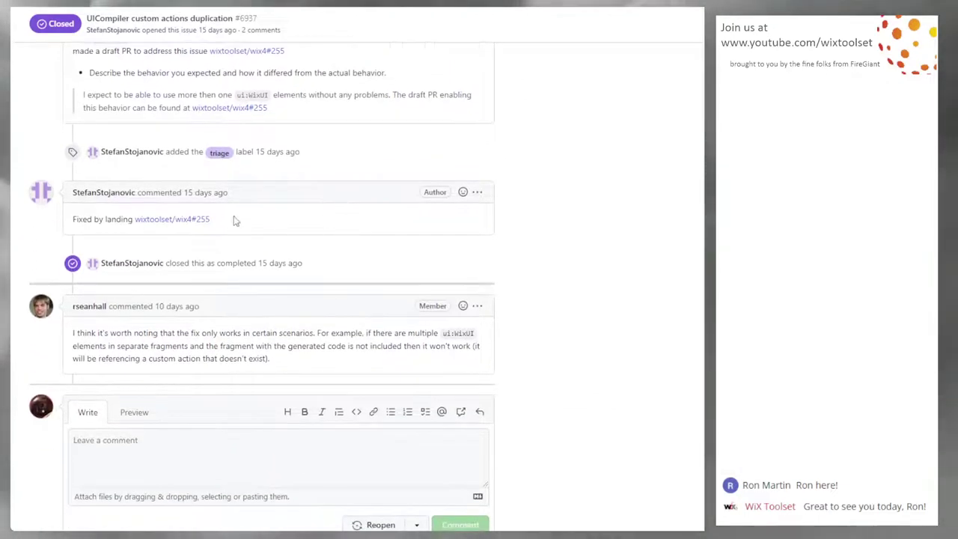
scroll(370, 227, "down", 1)
scroll(349, 265, "up", 2)
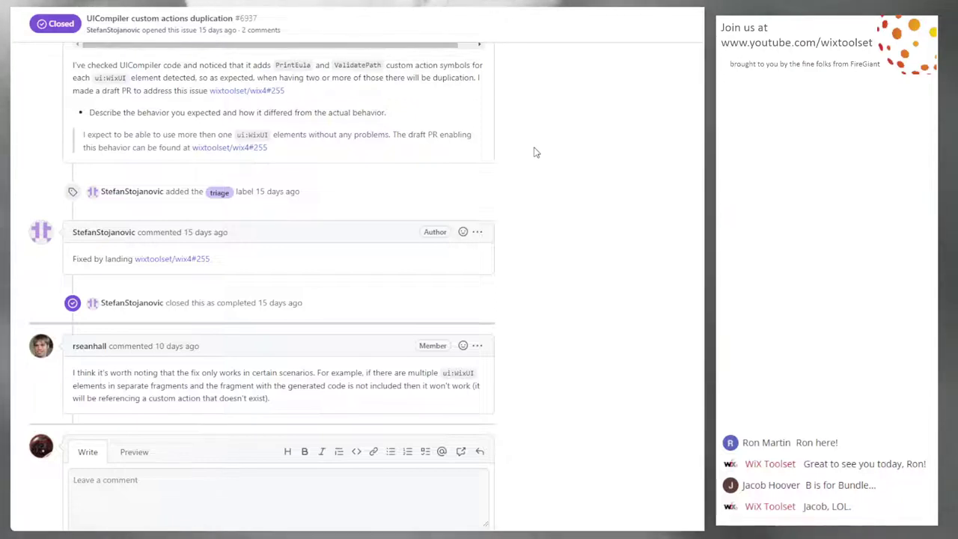
key("alt+Left")
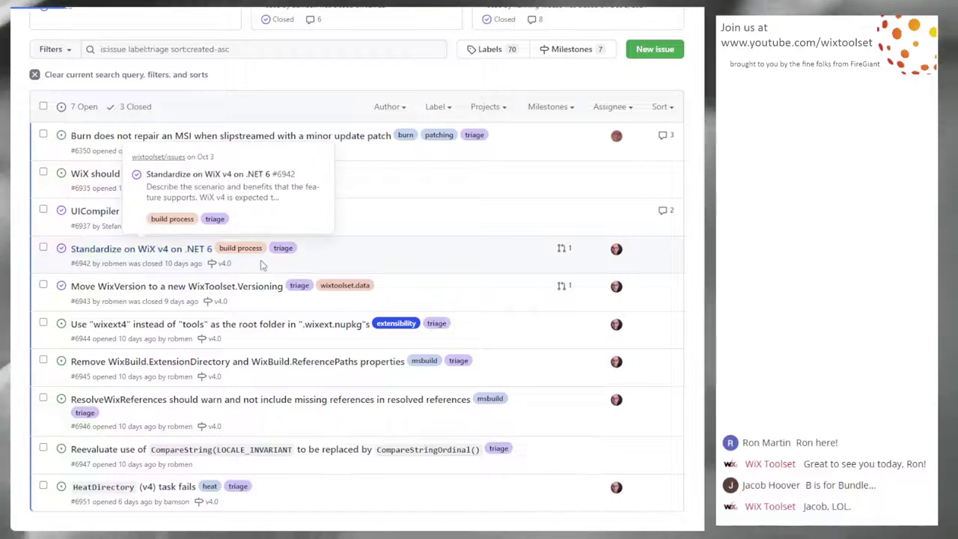
Open issue #6942 'Standardize on WiX v4 on .NET 6' from the triage-filtered list
left_click(147, 251)
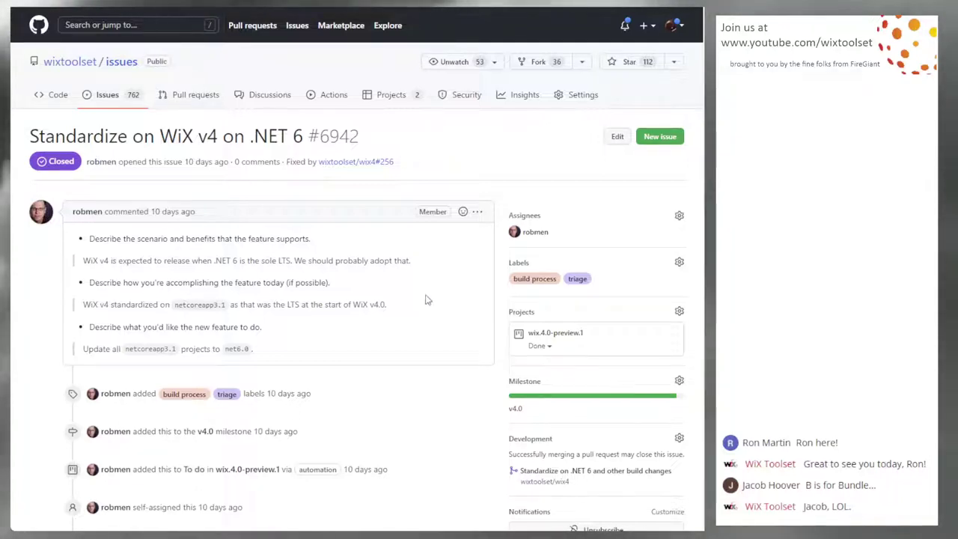
Go back to the triage list and open issue #6943 'Move WixVersion to WixToolset.Versioning'
key("alt+Left")
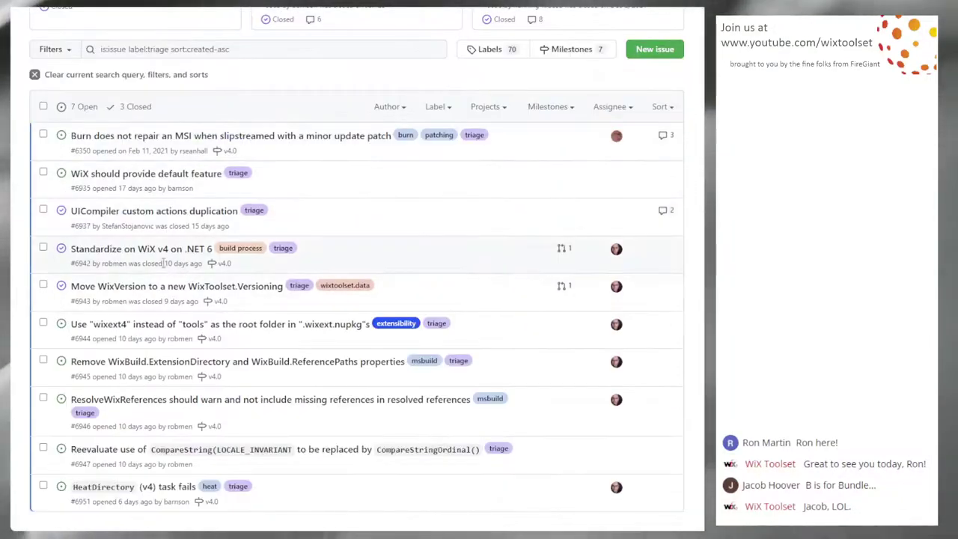
left_click(379, 285)
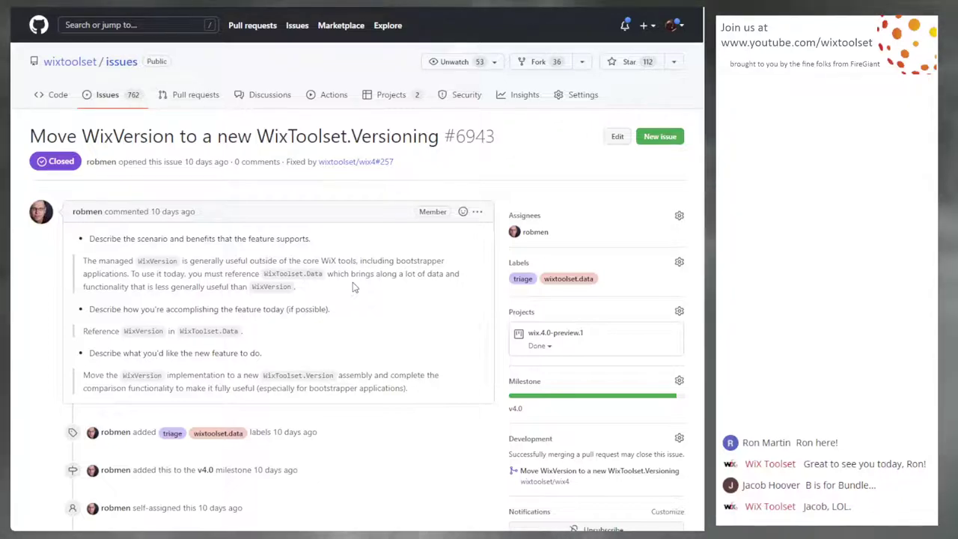
Return to the triage list and open issue #6944 about the wixext4 root folder
key("alt+Left")
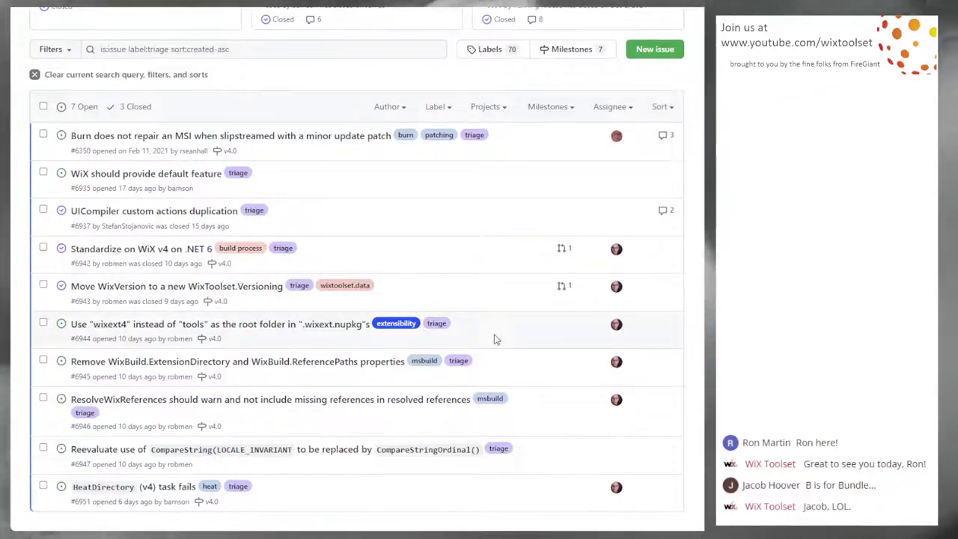
scroll(524, 336, "down", 1)
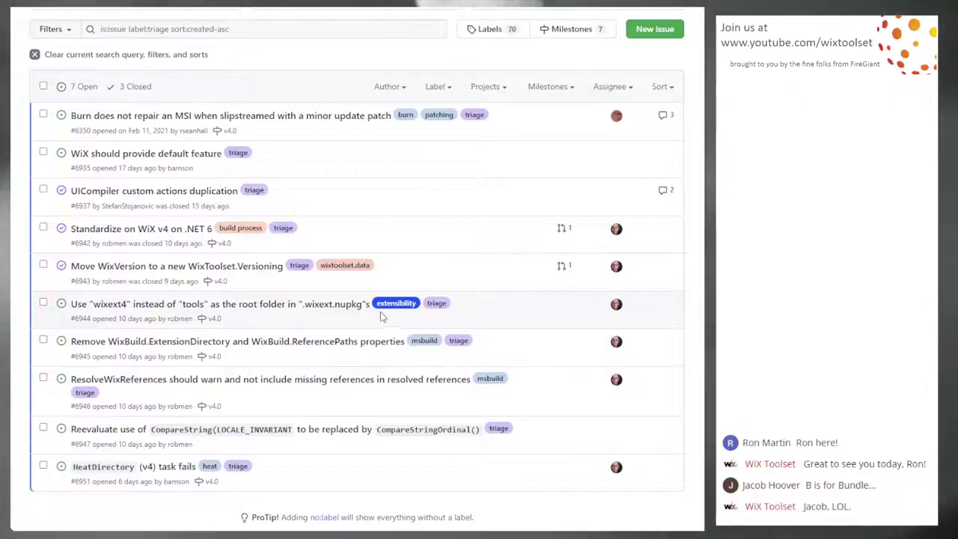
mouse_move(291, 313)
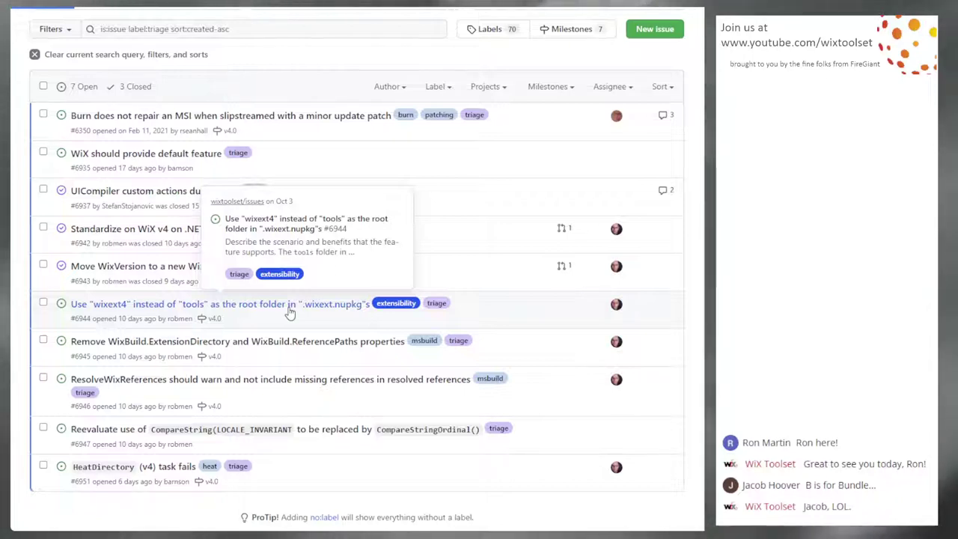
left_click(291, 307)
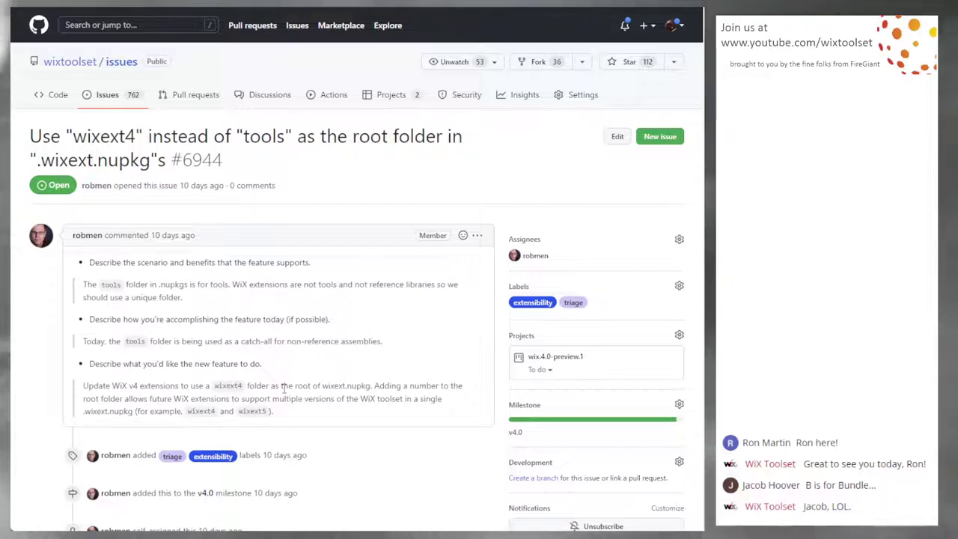
Review the wixext4 comment on issue #6944, then return to the triage issues list
scroll(284, 388, "down", 1)
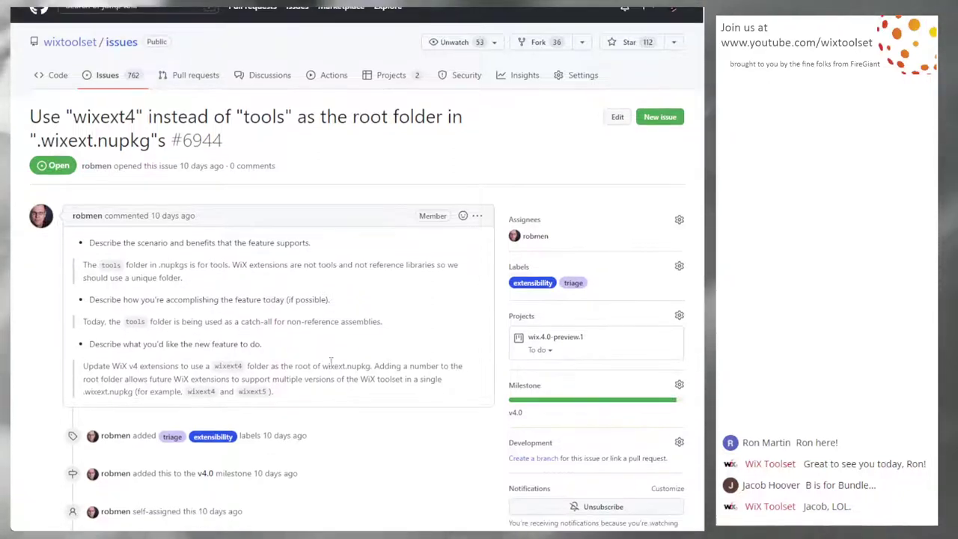
double_click(228, 366)
left_click(232, 369)
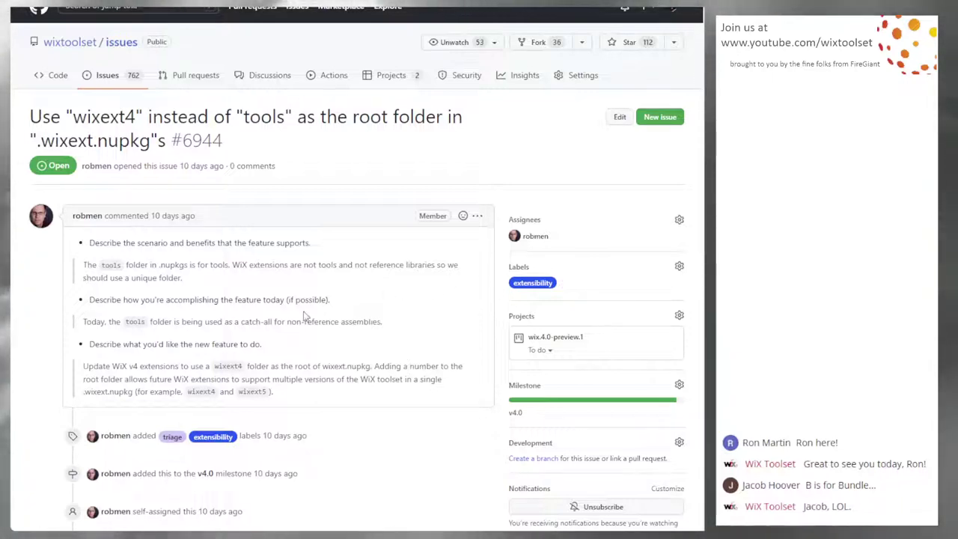
key("alt+Left")
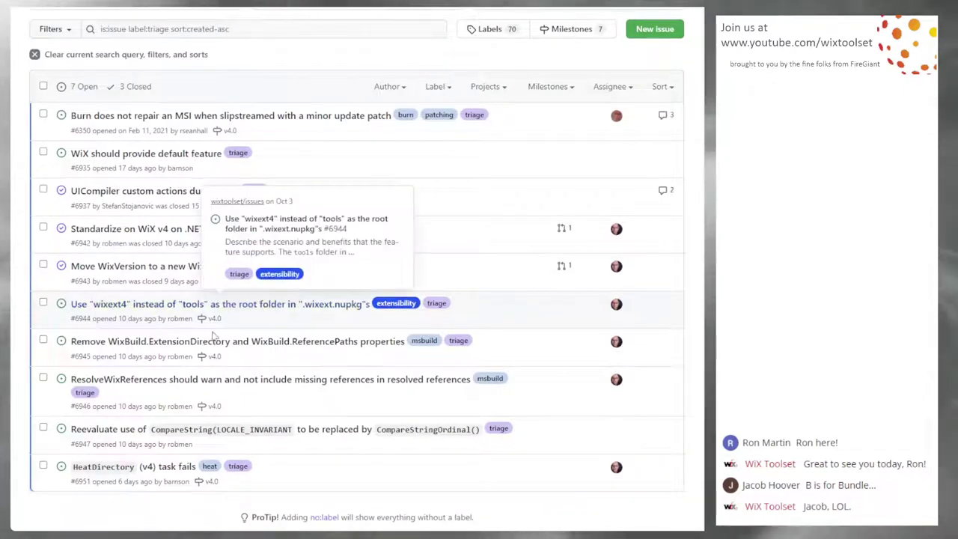
mouse_move(297, 346)
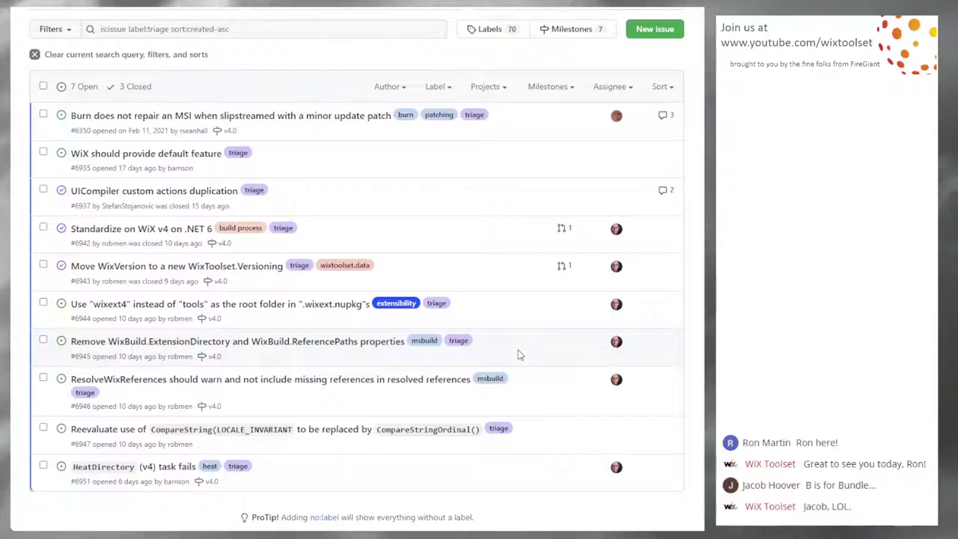
left_click(193, 343)
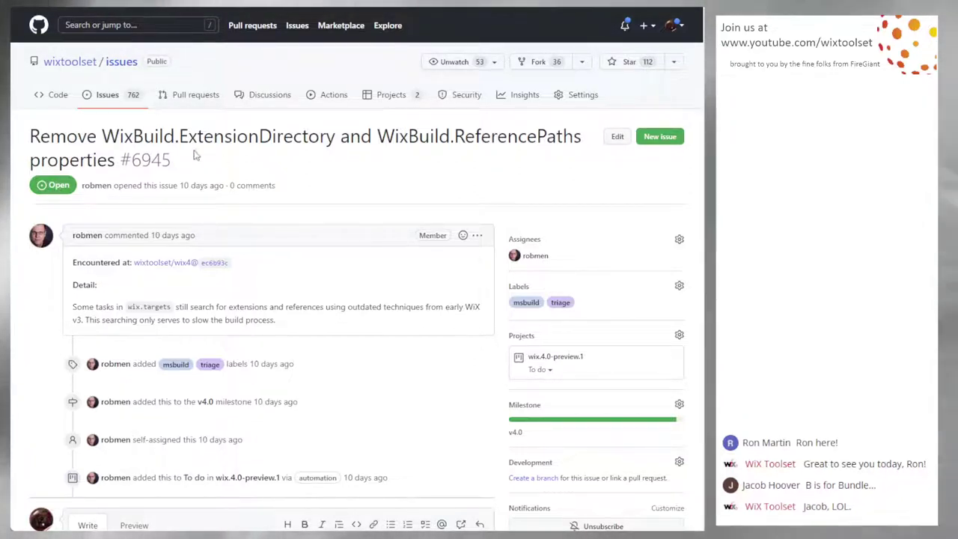
key("alt+Left")
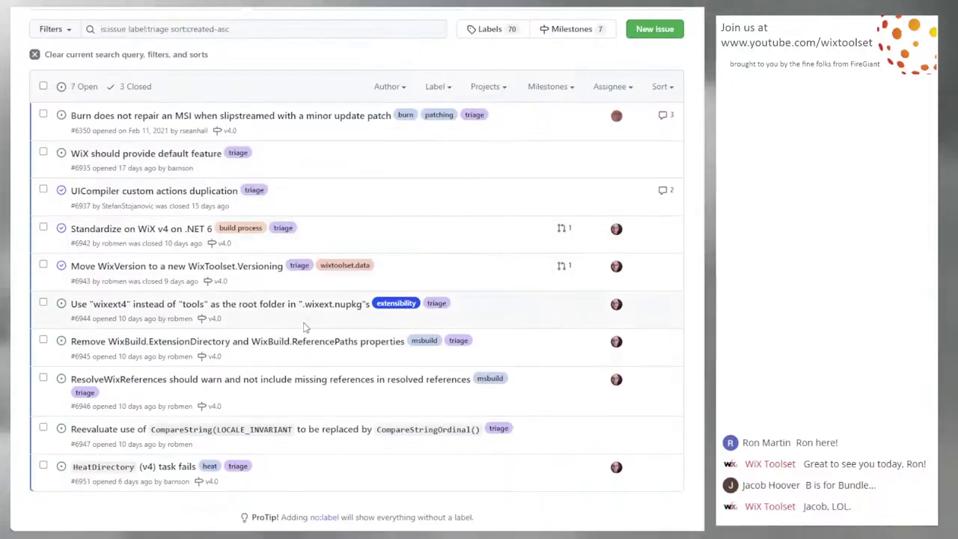
mouse_move(350, 382)
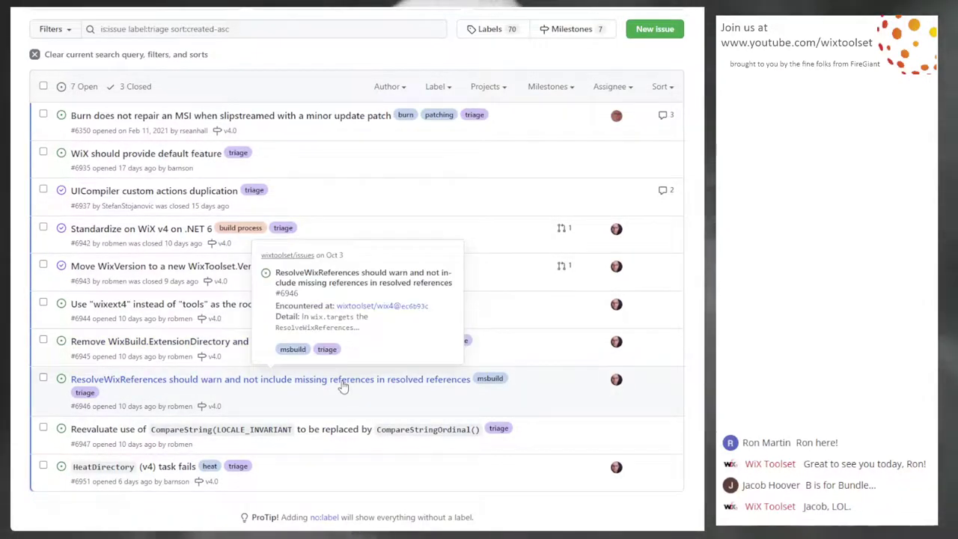
left_click(355, 389)
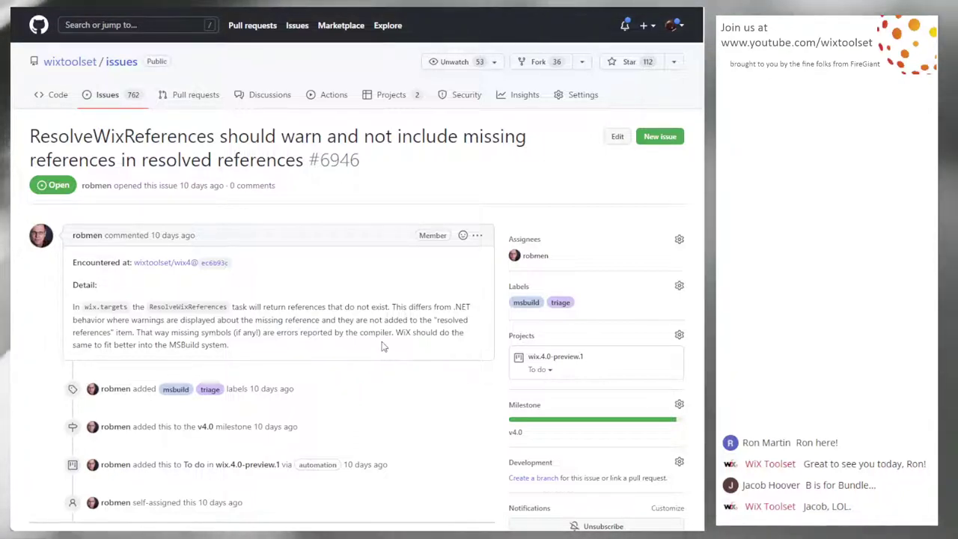
key("alt+Left")
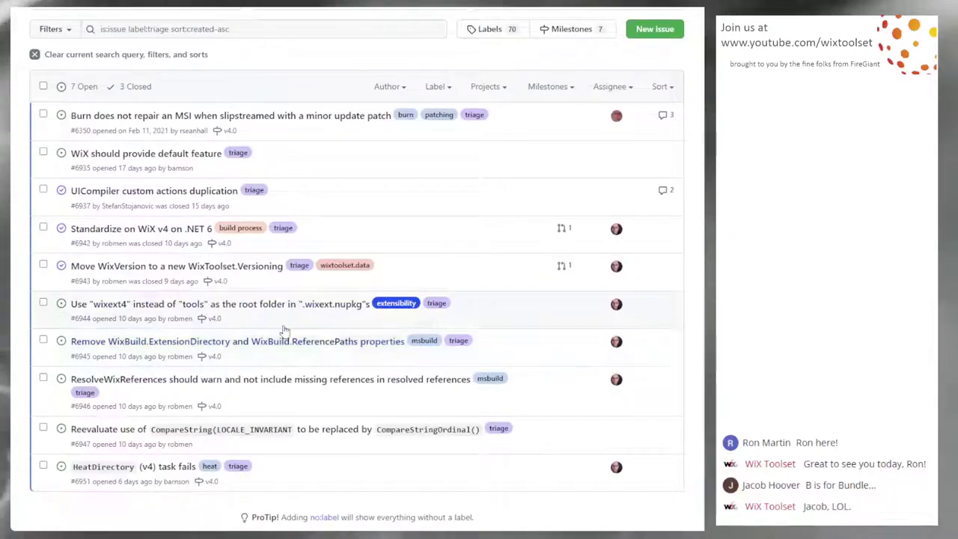
mouse_move(399, 380)
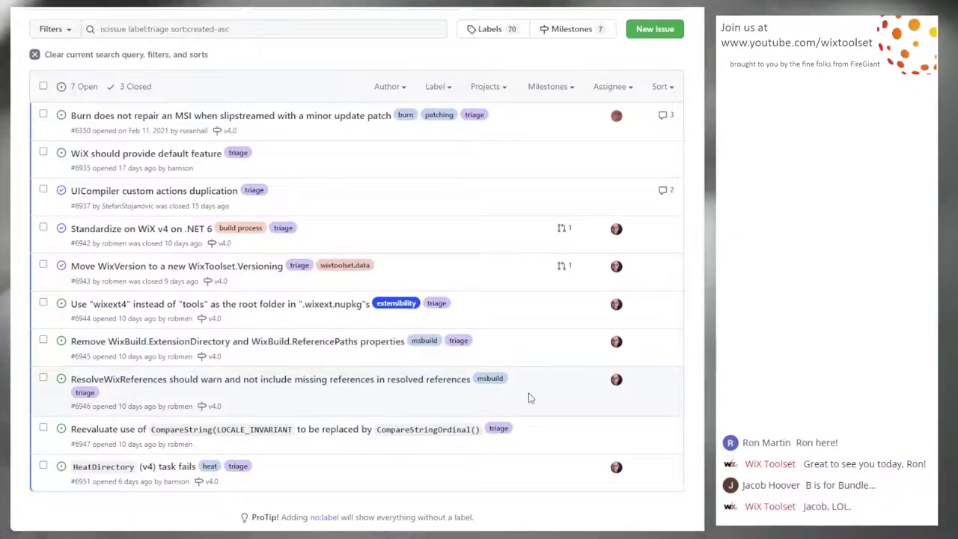
scroll(539, 393, "down", 1)
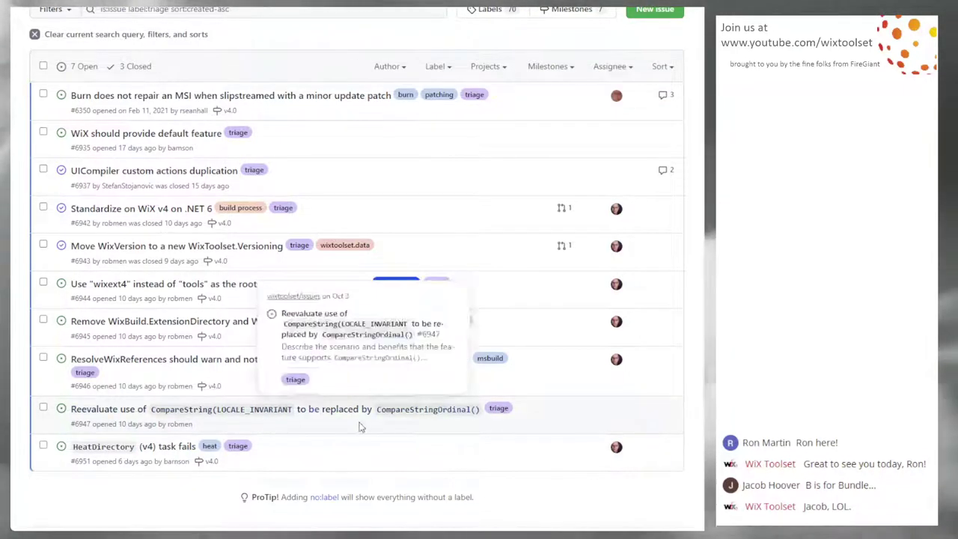
mouse_move(412, 416)
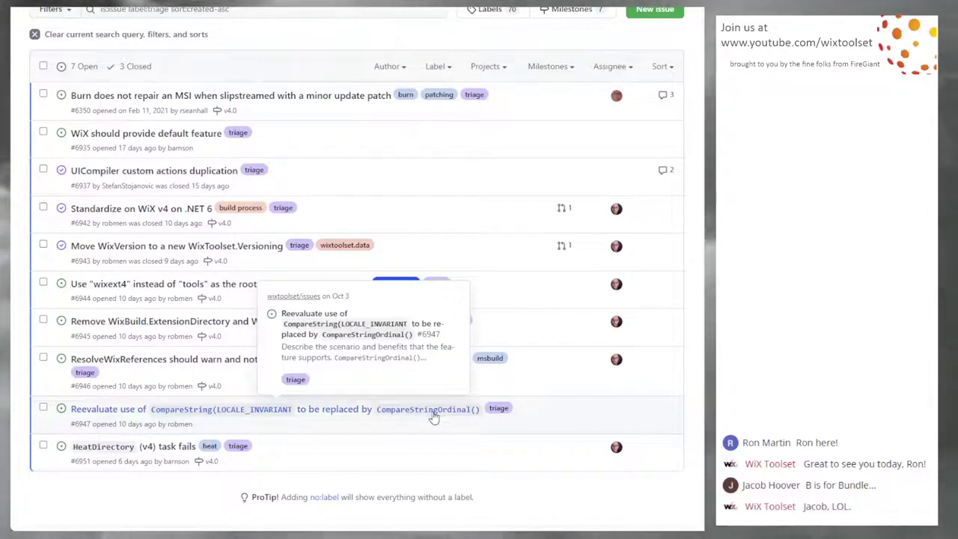
Read issue #6947 on replacing CompareString(LOCALE_INVARIANT) with CompareStringOrdinal(), then go back
left_click(383, 409)
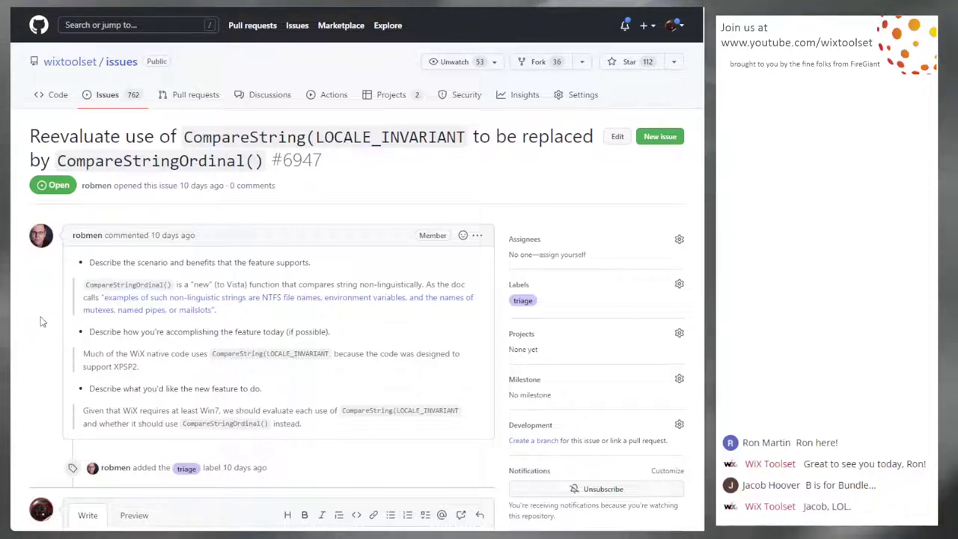
key("alt+Left")
Look over the remaining issue titles in the triage list of 7 open and 3 closed
mouse_move(312, 410)
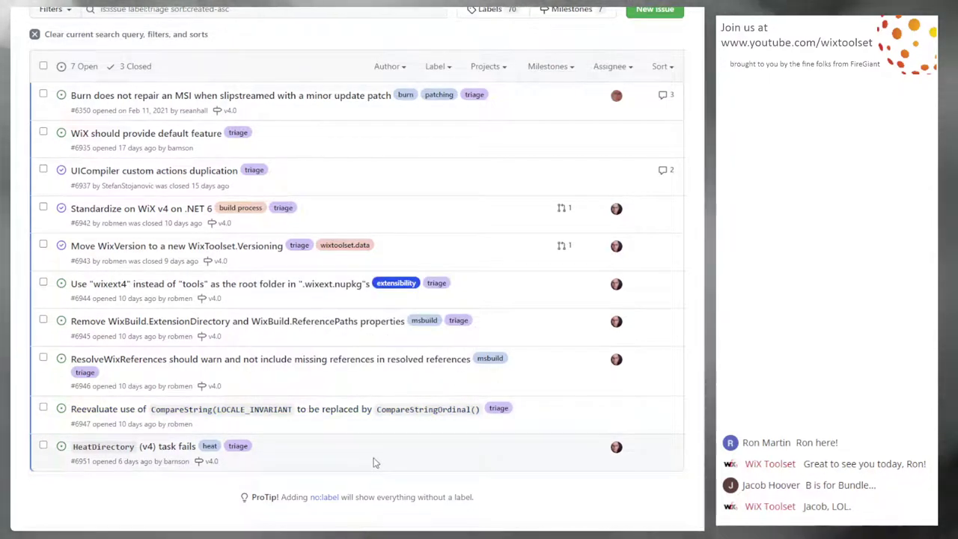
mouse_move(178, 453)
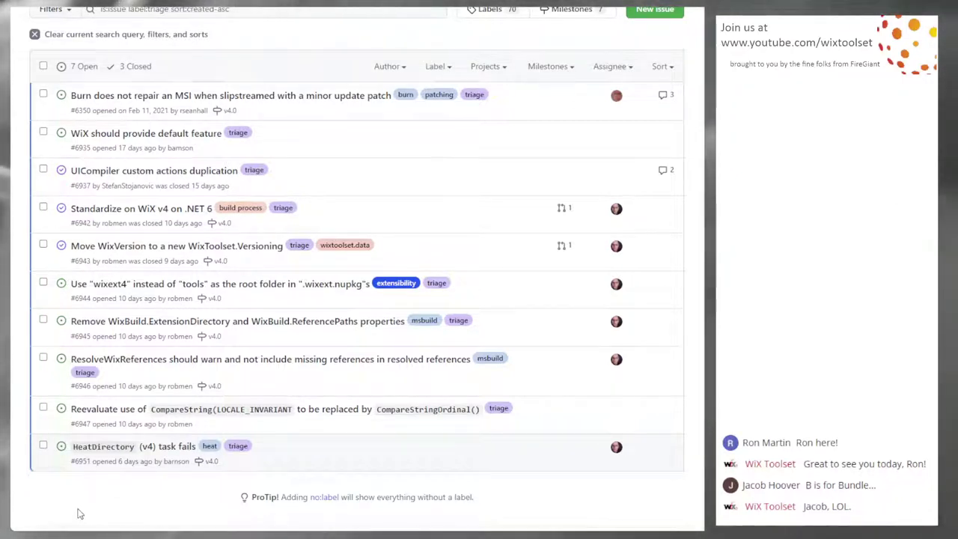
Start the PowerPoint slideshow and advance to the 'WiX v4 Status' slide
key("F5")
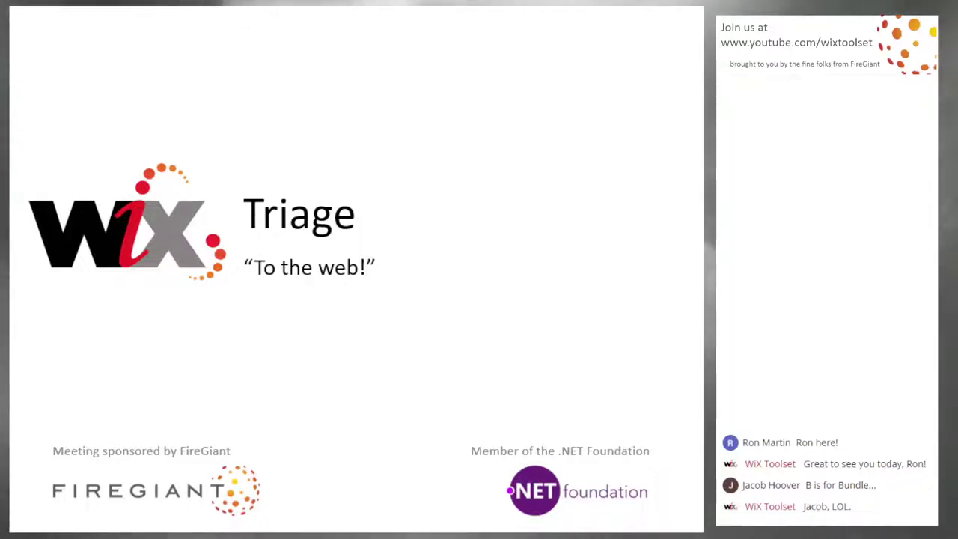
key("Right")
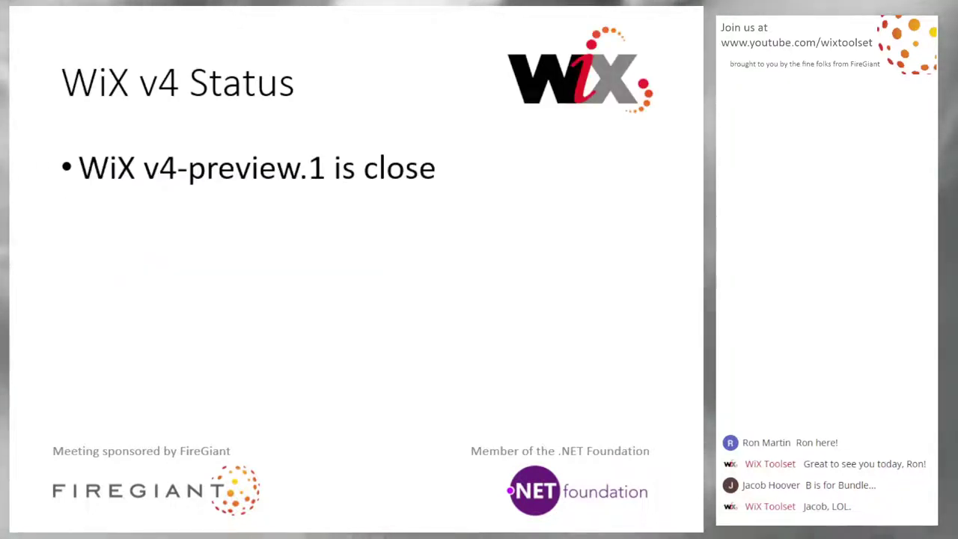